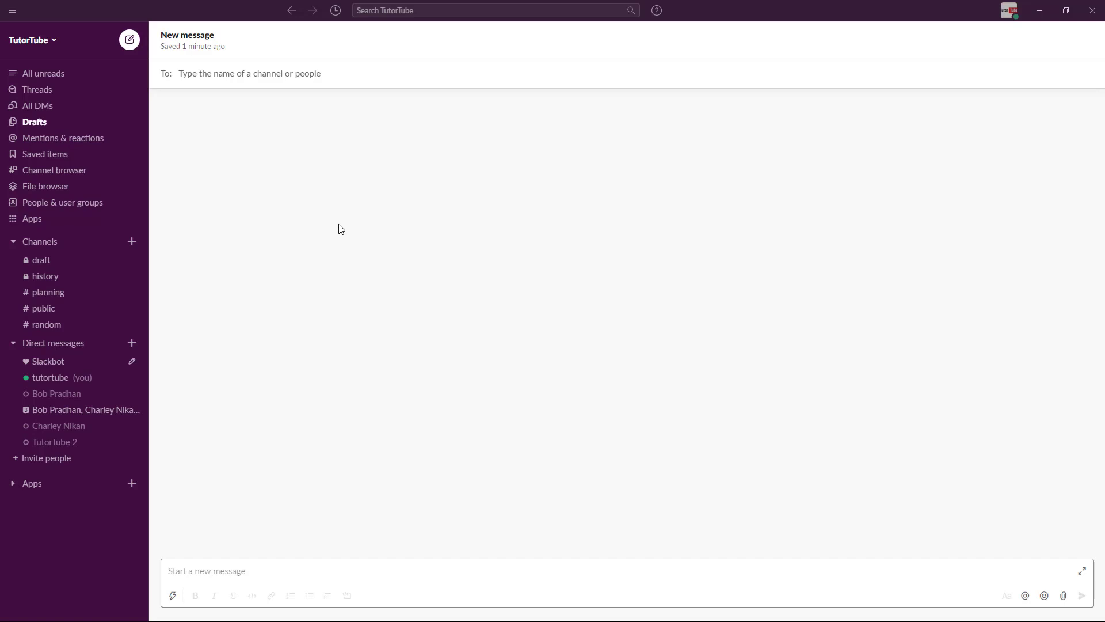
From the TutorTube workspace menu, choose Add workspaces > Create a new workspace.
click(46, 50)
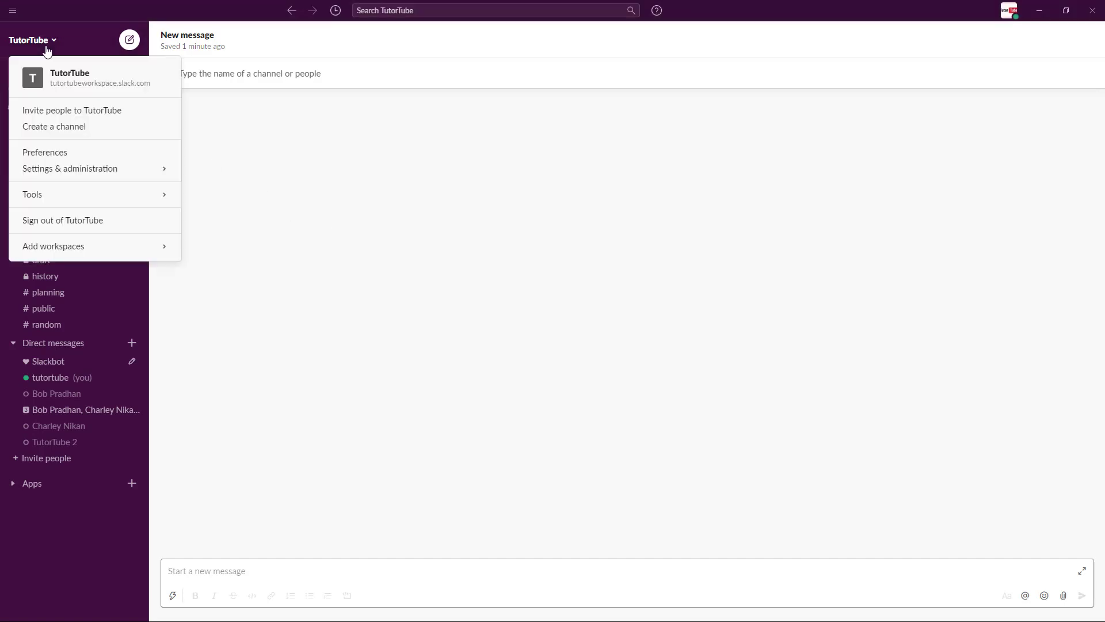
mouse_move(132, 253)
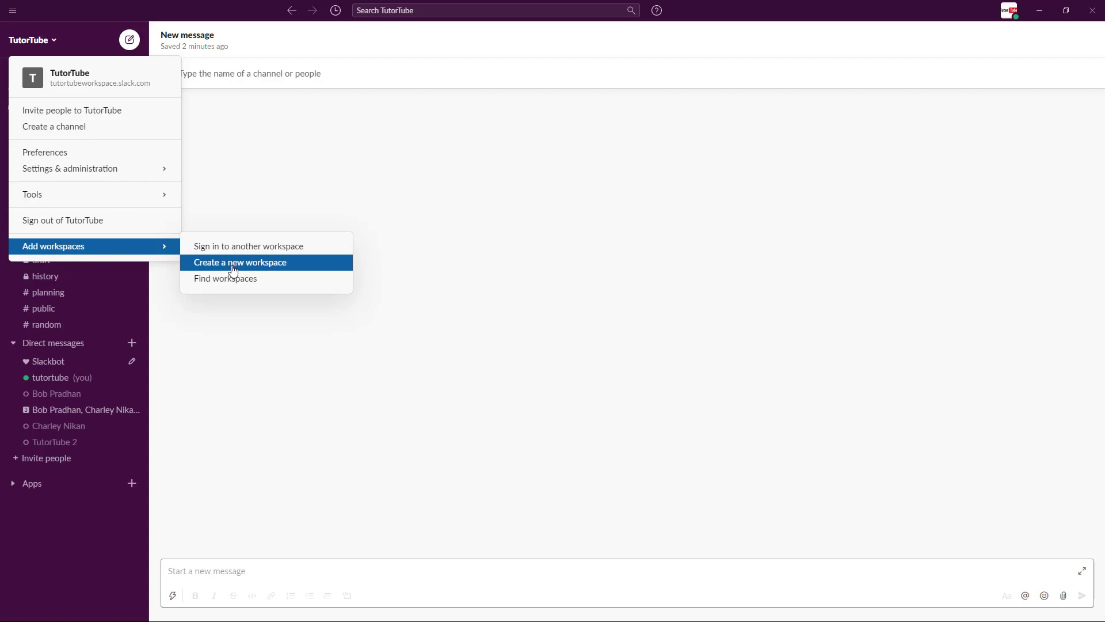
click(233, 265)
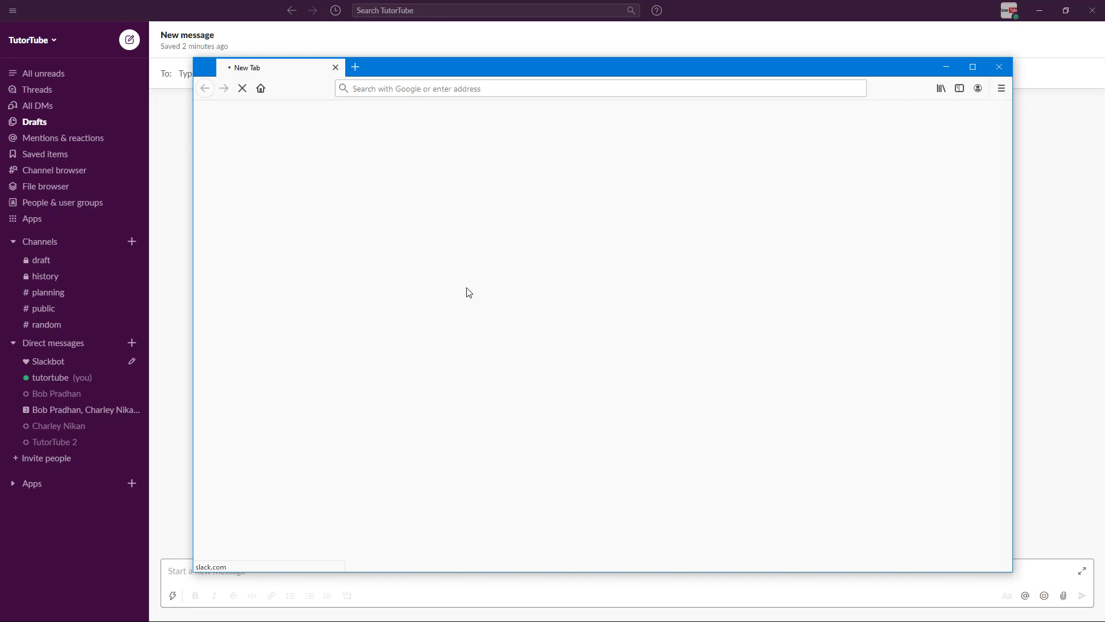
Fill in the suggested account e-mail on Slack's get-started page and confirm it.
drag(366, 67, 299, 69)
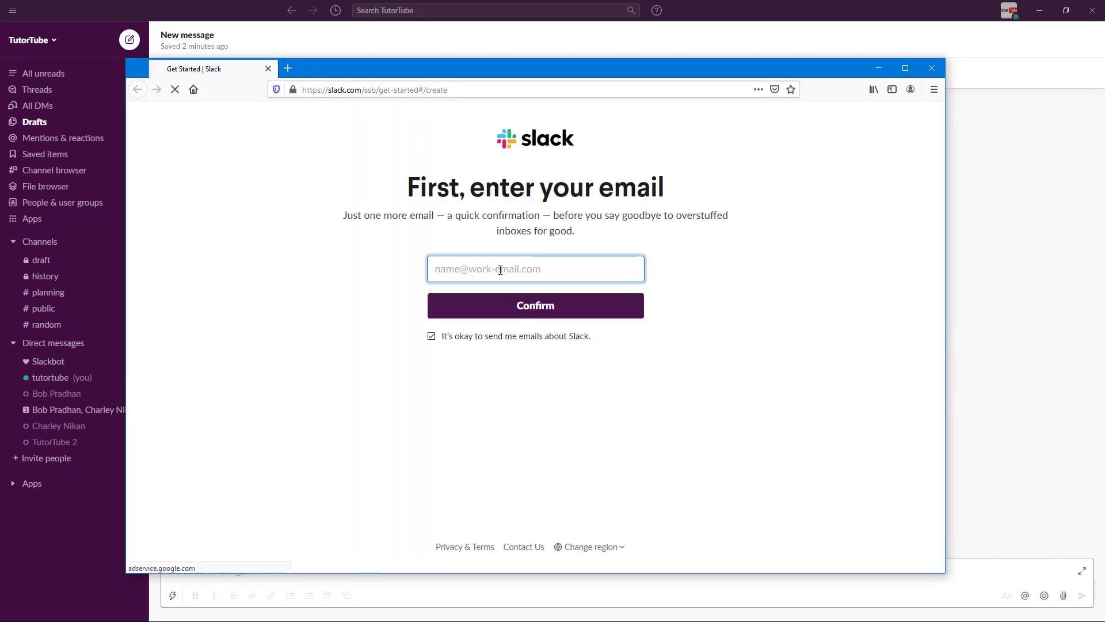
click(500, 270)
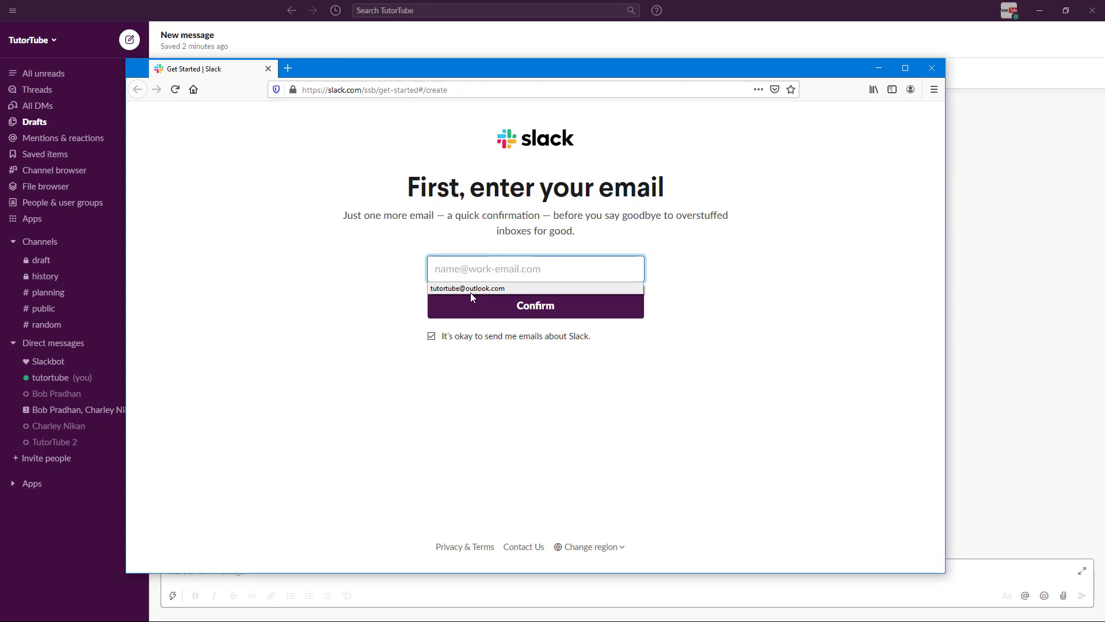
click(462, 290)
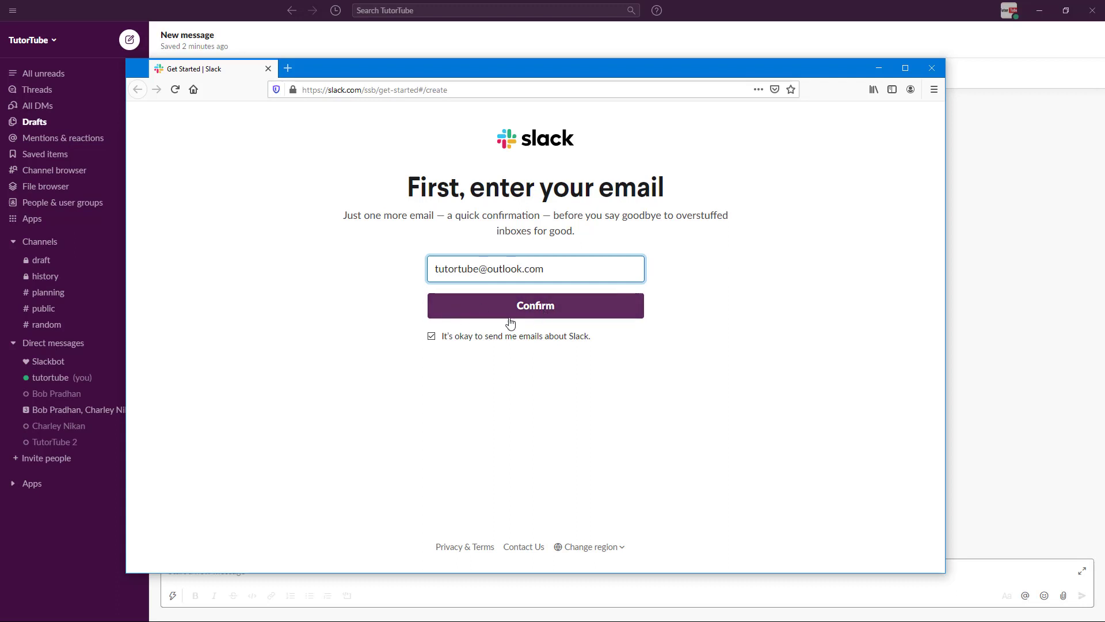
click(522, 308)
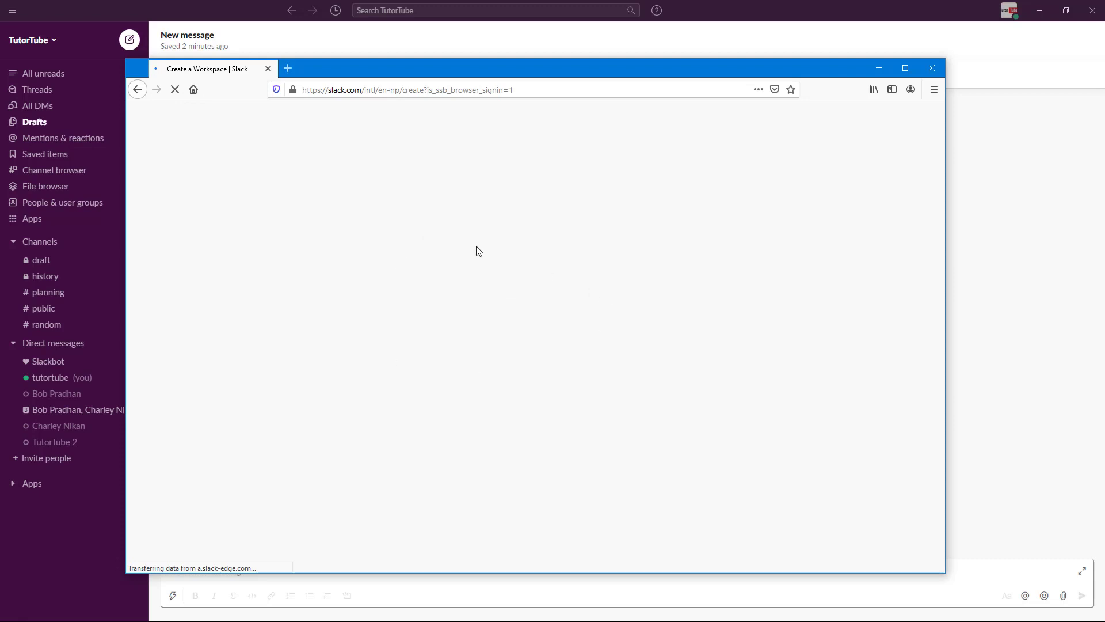
Open Slack's confirmation email in Outlook and select its six-digit code.
mouse_move(443, 79)
mouse_down()
mouse_move(403, 109)
mouse_move(426, 92)
mouse_up()
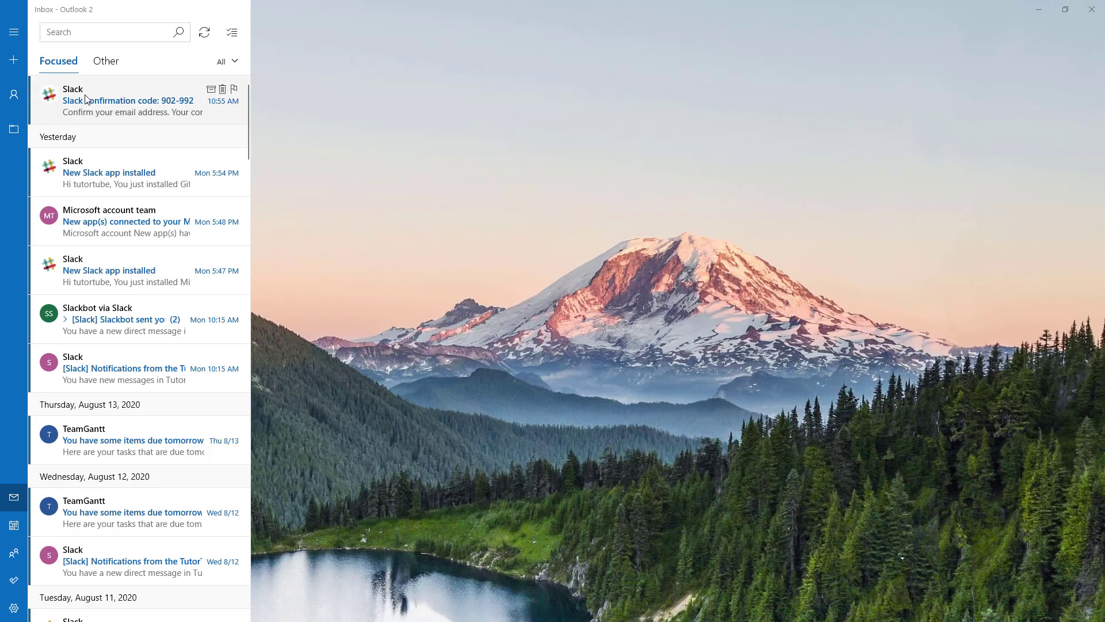
click(194, 105)
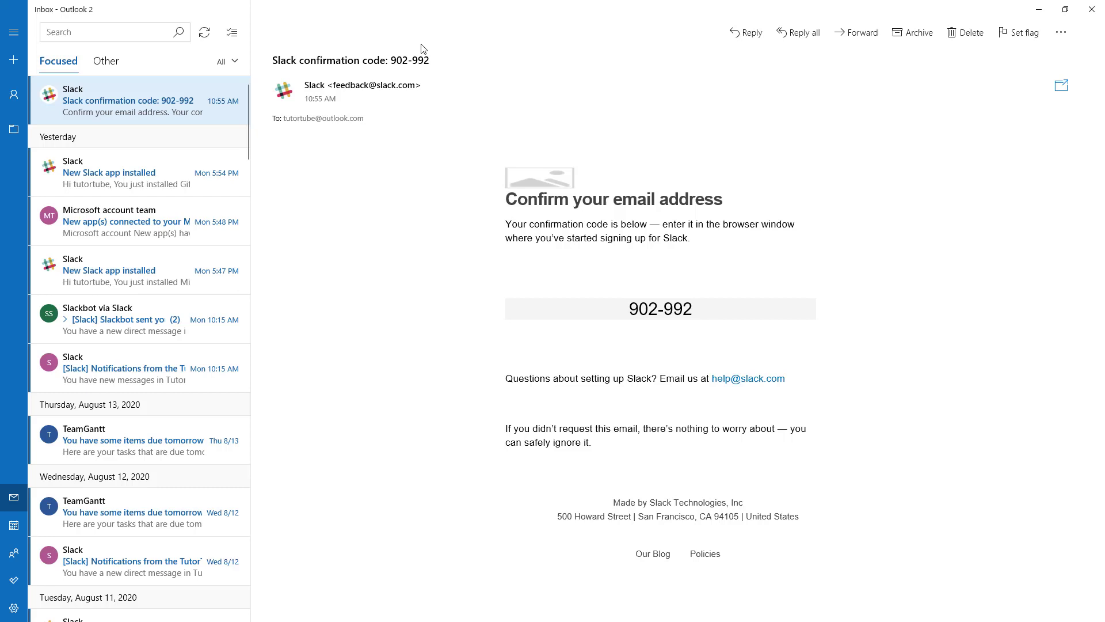
drag(698, 323, 627, 315)
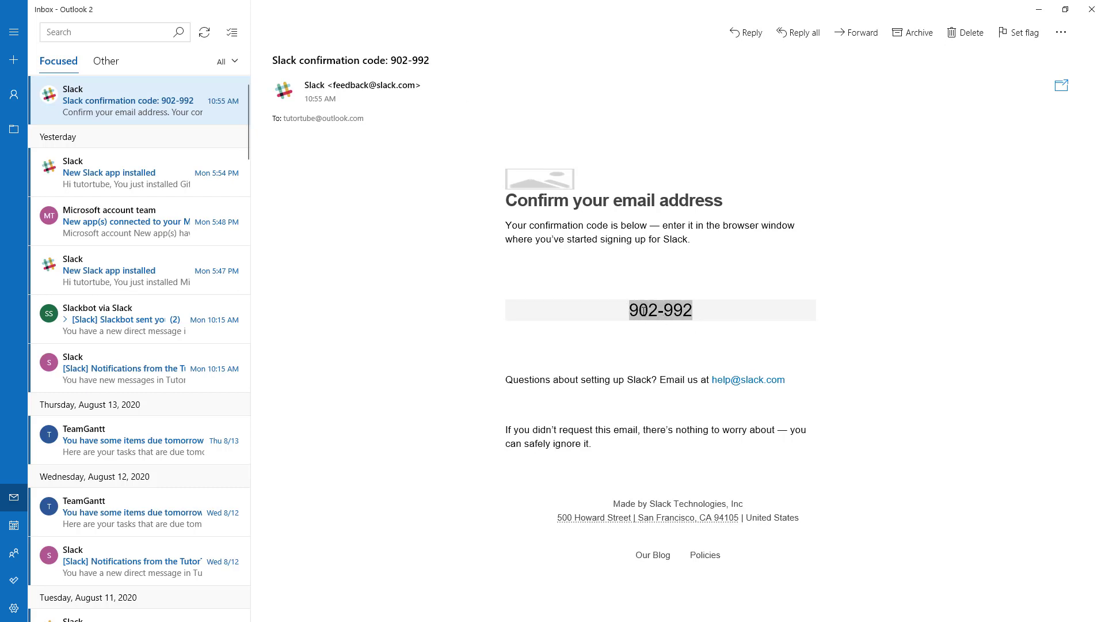
Paste the confirmation code into the verification boxes.
click(1039, 9)
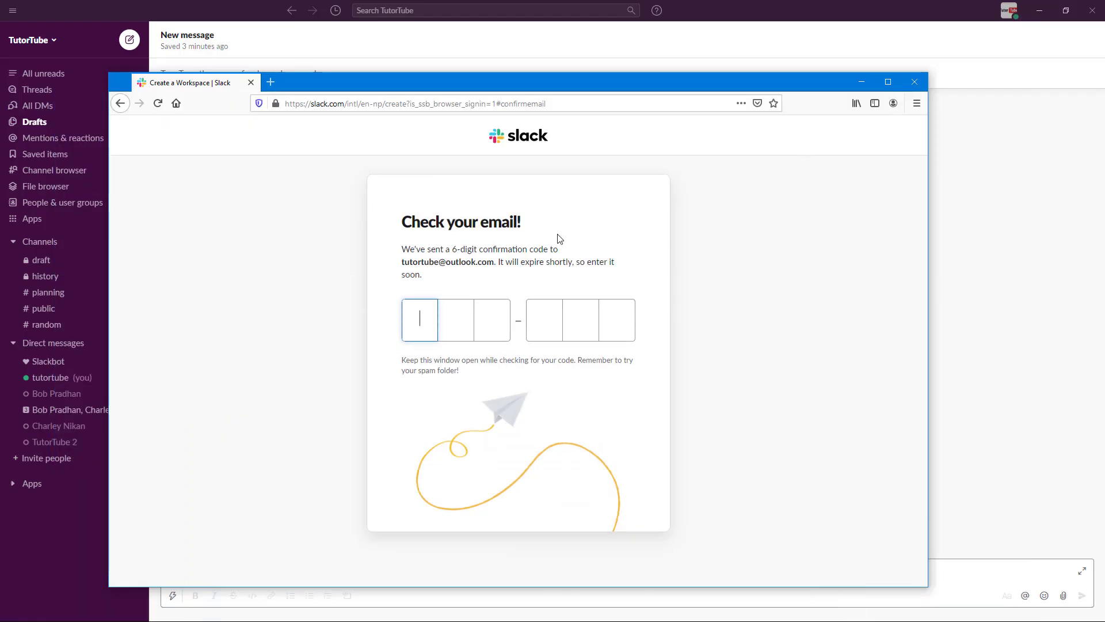
right_click(426, 321)
click(453, 369)
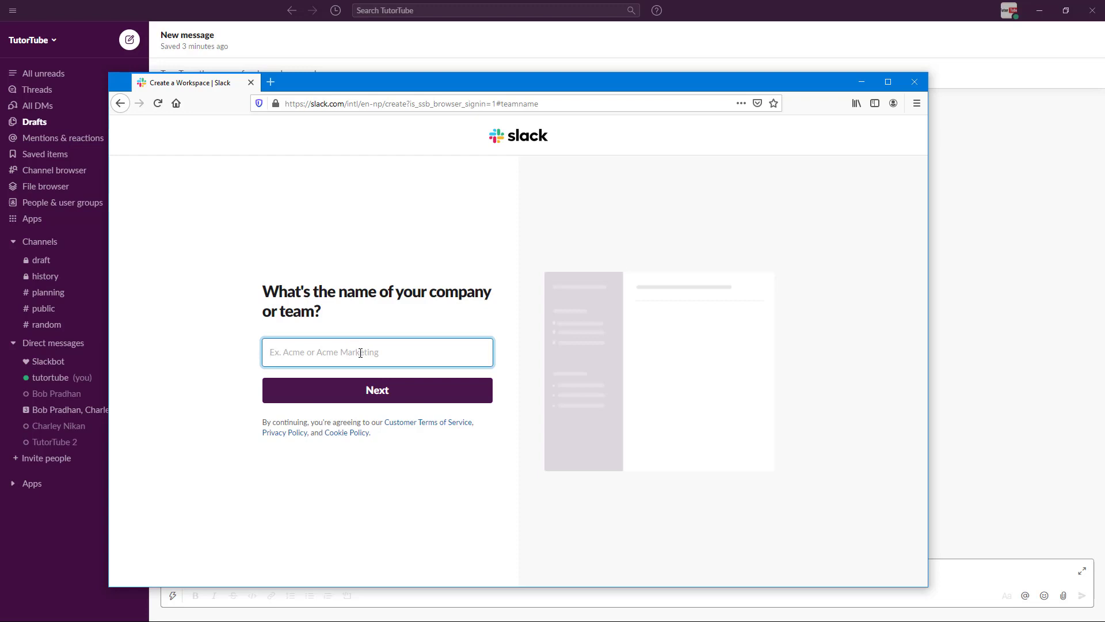
Name the team Gaming and its first project gaming-channel.
text(Gaming)
click(375, 392)
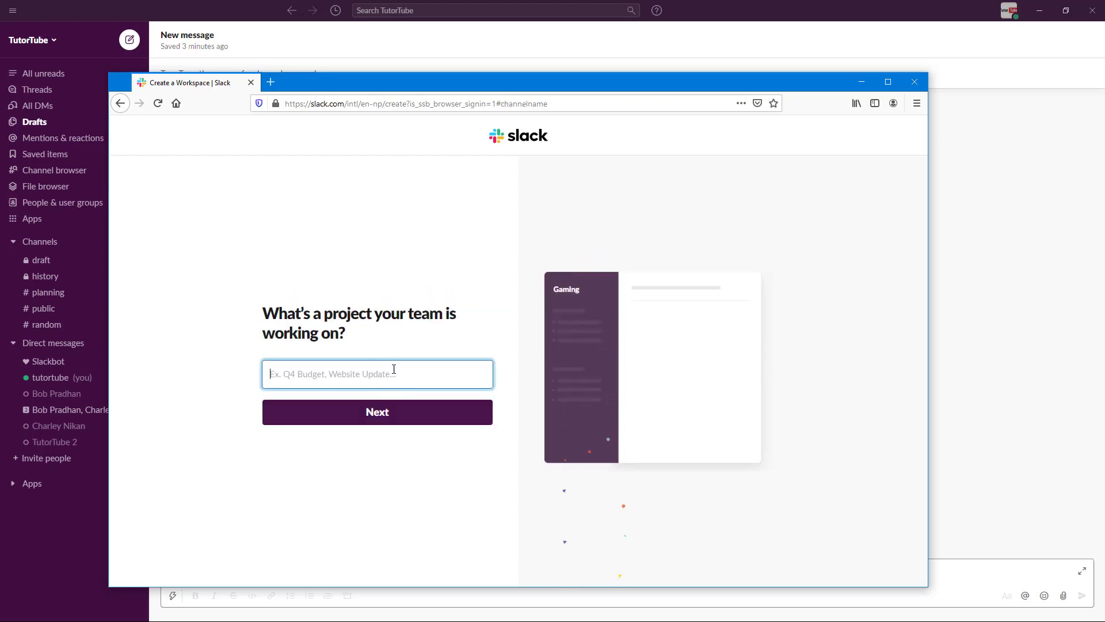
text(Gaming Channel)
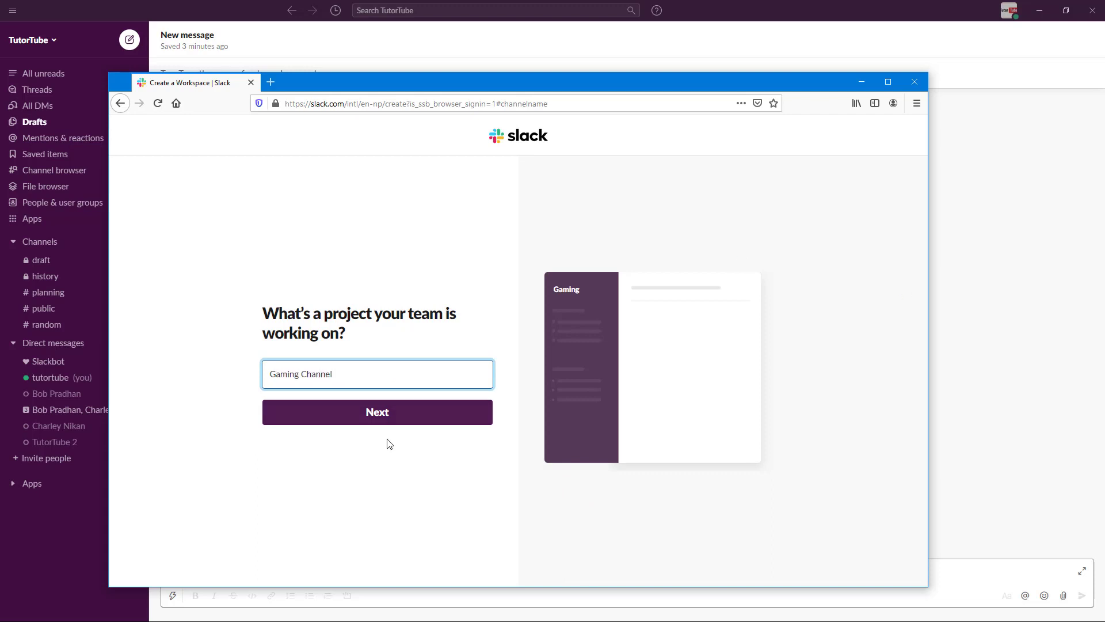
click(391, 417)
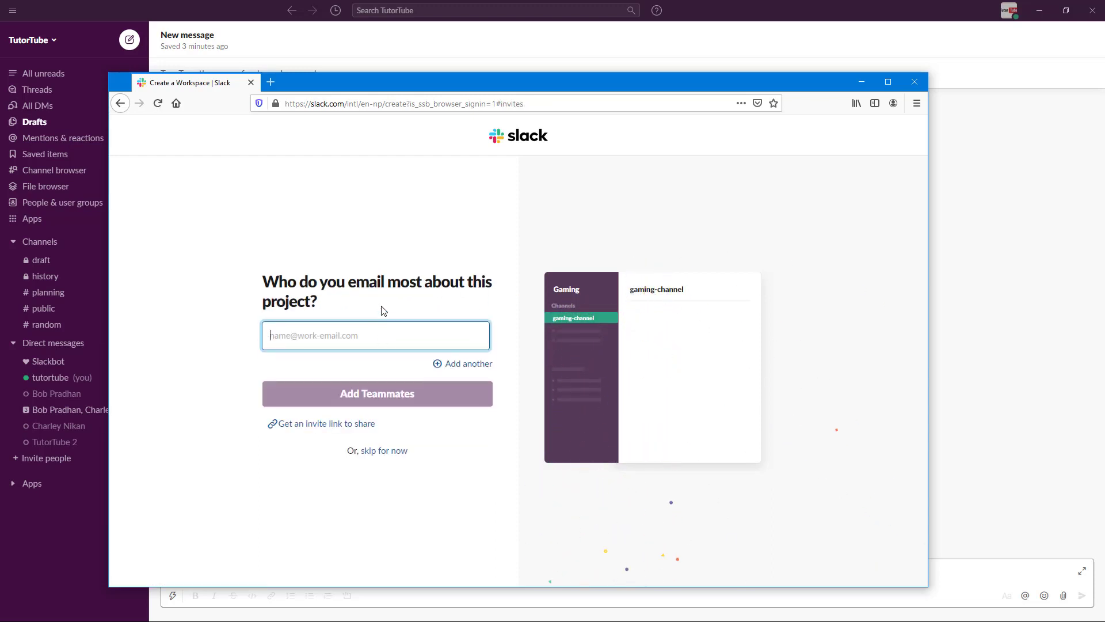
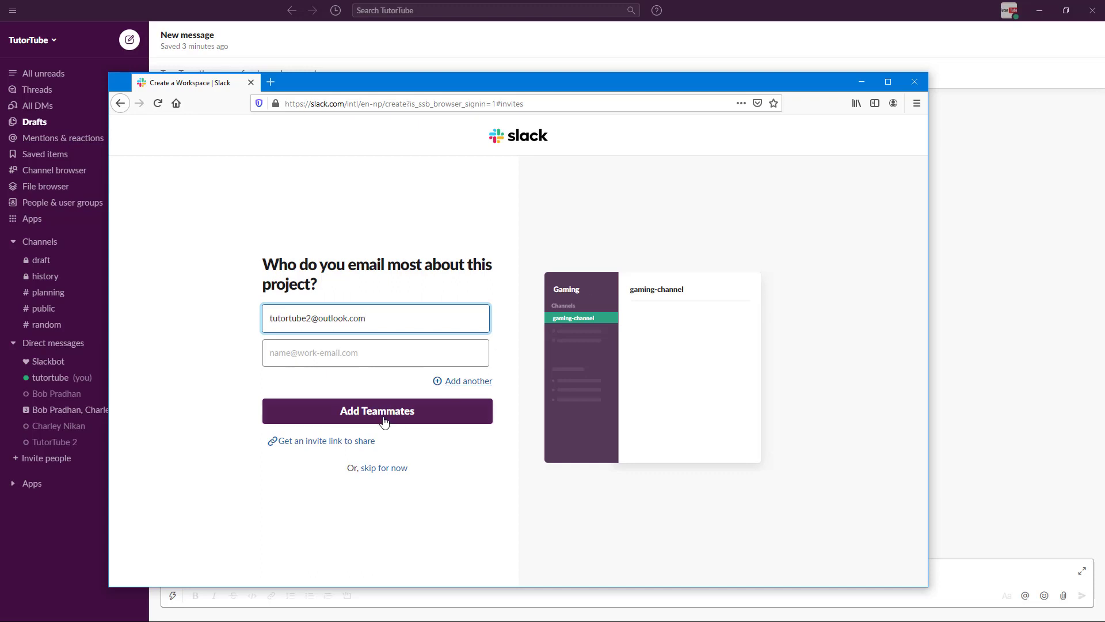
Invite a teammate by their e-mail address, then continue to see the channel in Slack.
click(380, 417)
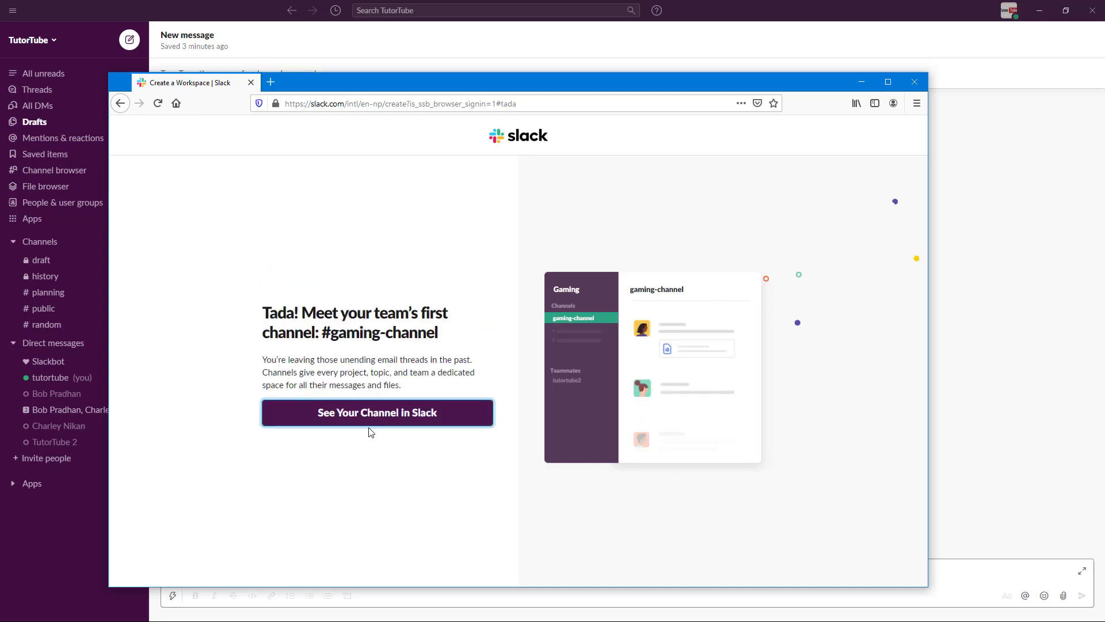
click(369, 425)
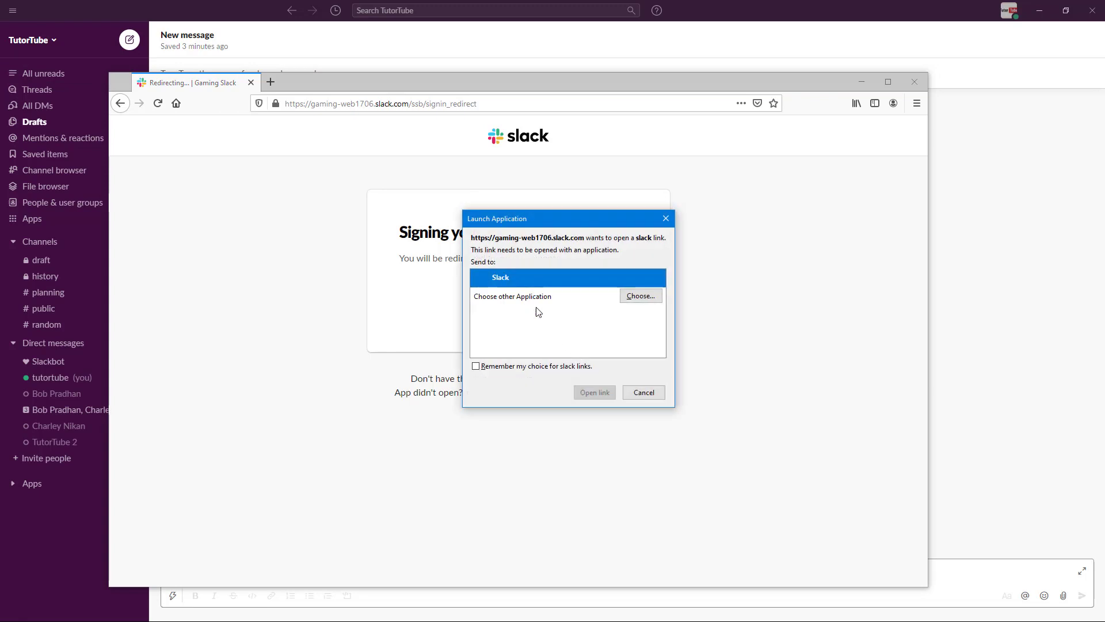
Open the Gaming workspace link in the Slack desktop app from the launch prompt.
drag(501, 223, 492, 221)
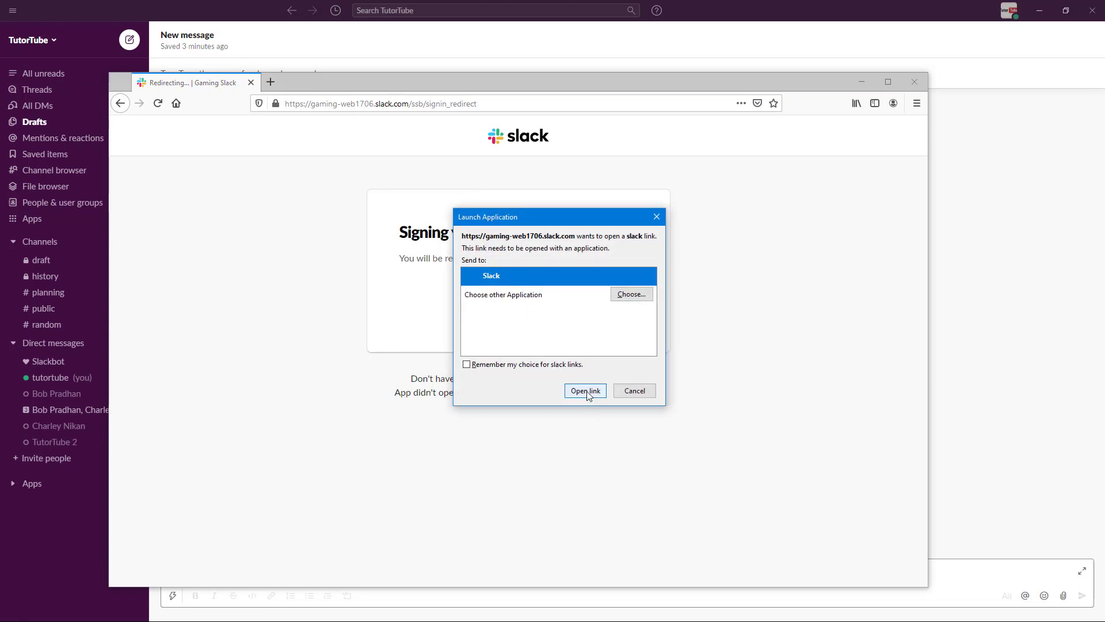
click(586, 391)
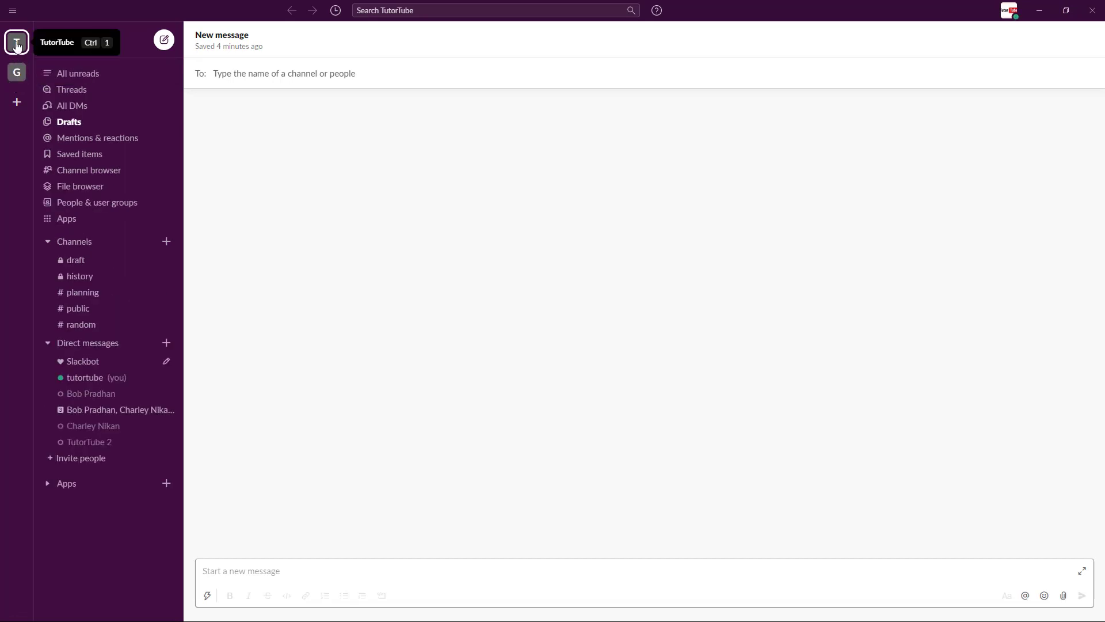
Switch between the G and T workspace icons, ending on the Gaming workspace.
click(18, 77)
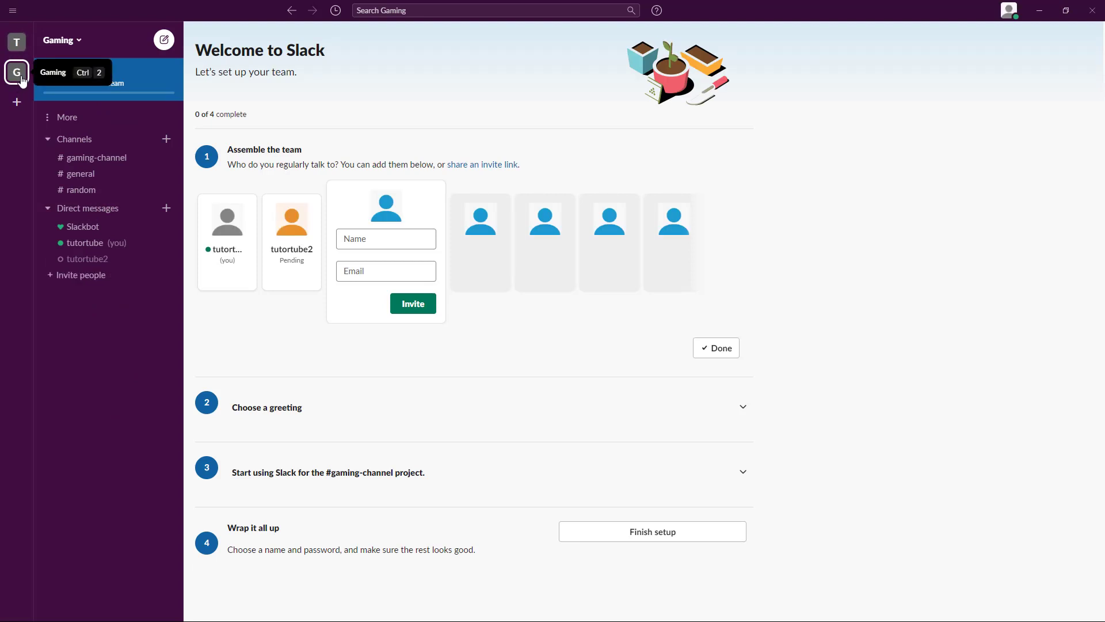
click(15, 46)
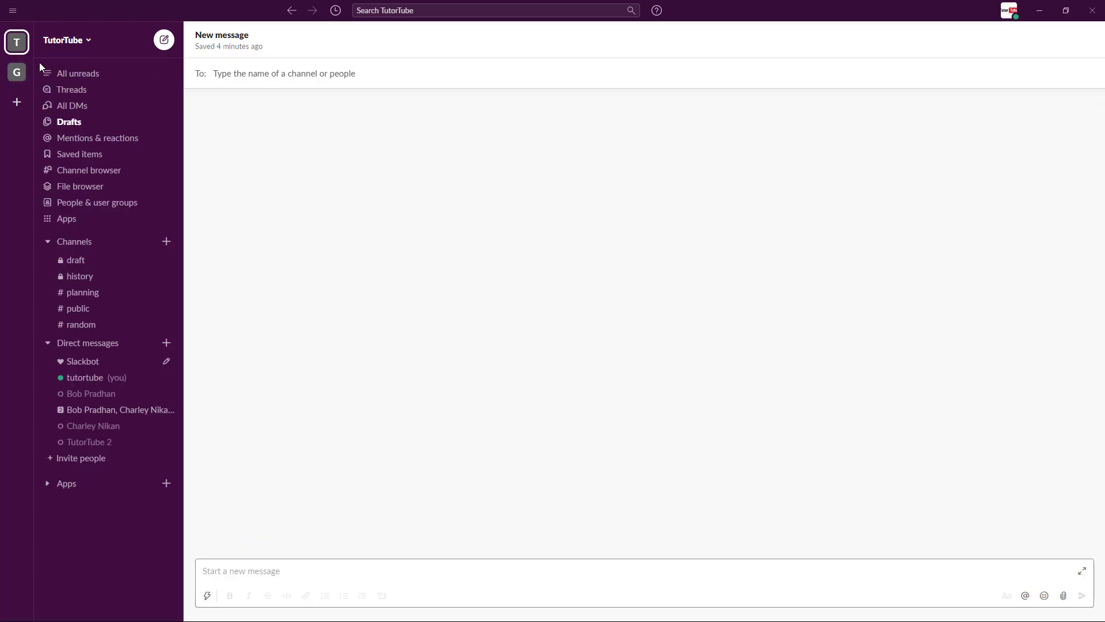
click(26, 81)
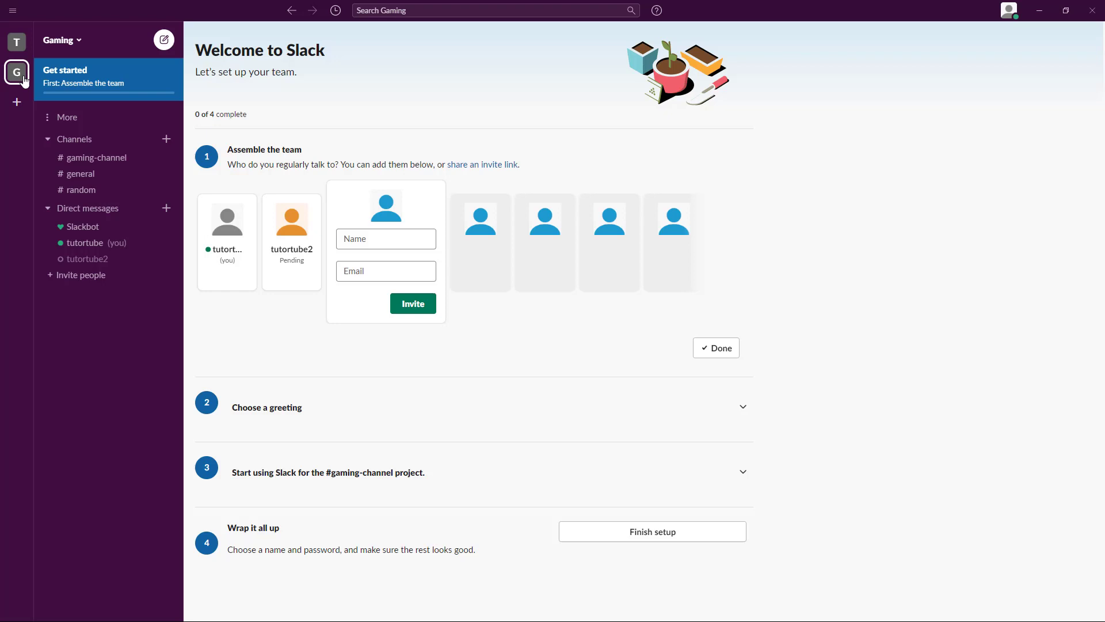